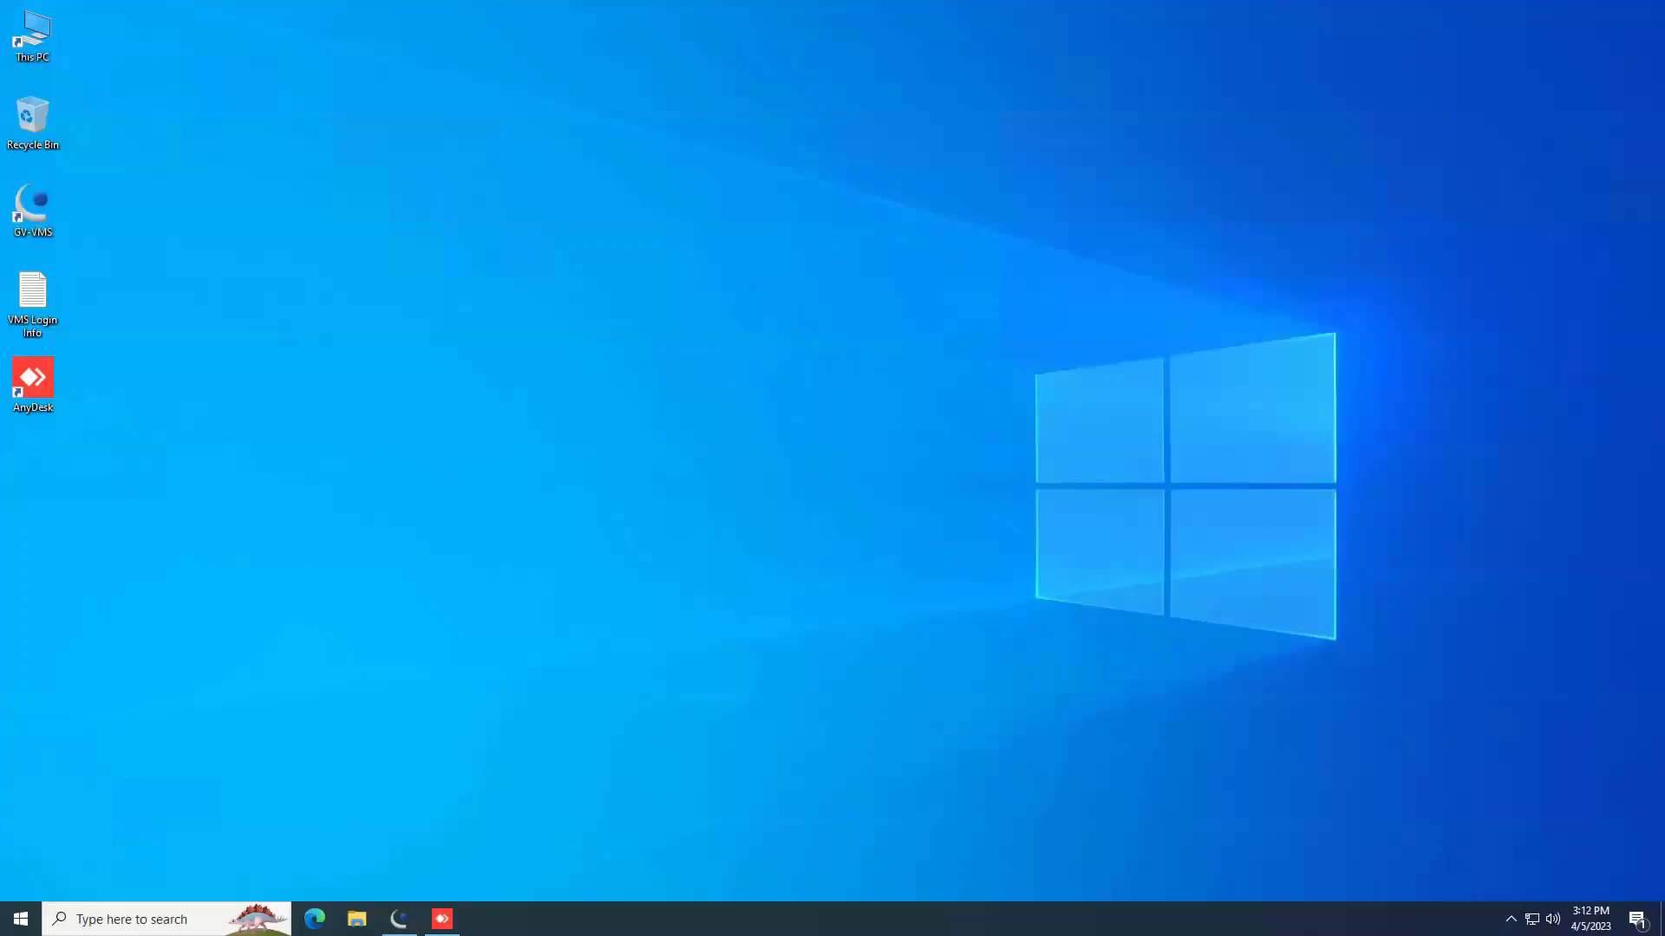
Browse to C:\GV-VMS in File Explorer and select the GVUsbKeyUpClient application.
{"action": "left_click", "coordinate": [356, 919]}
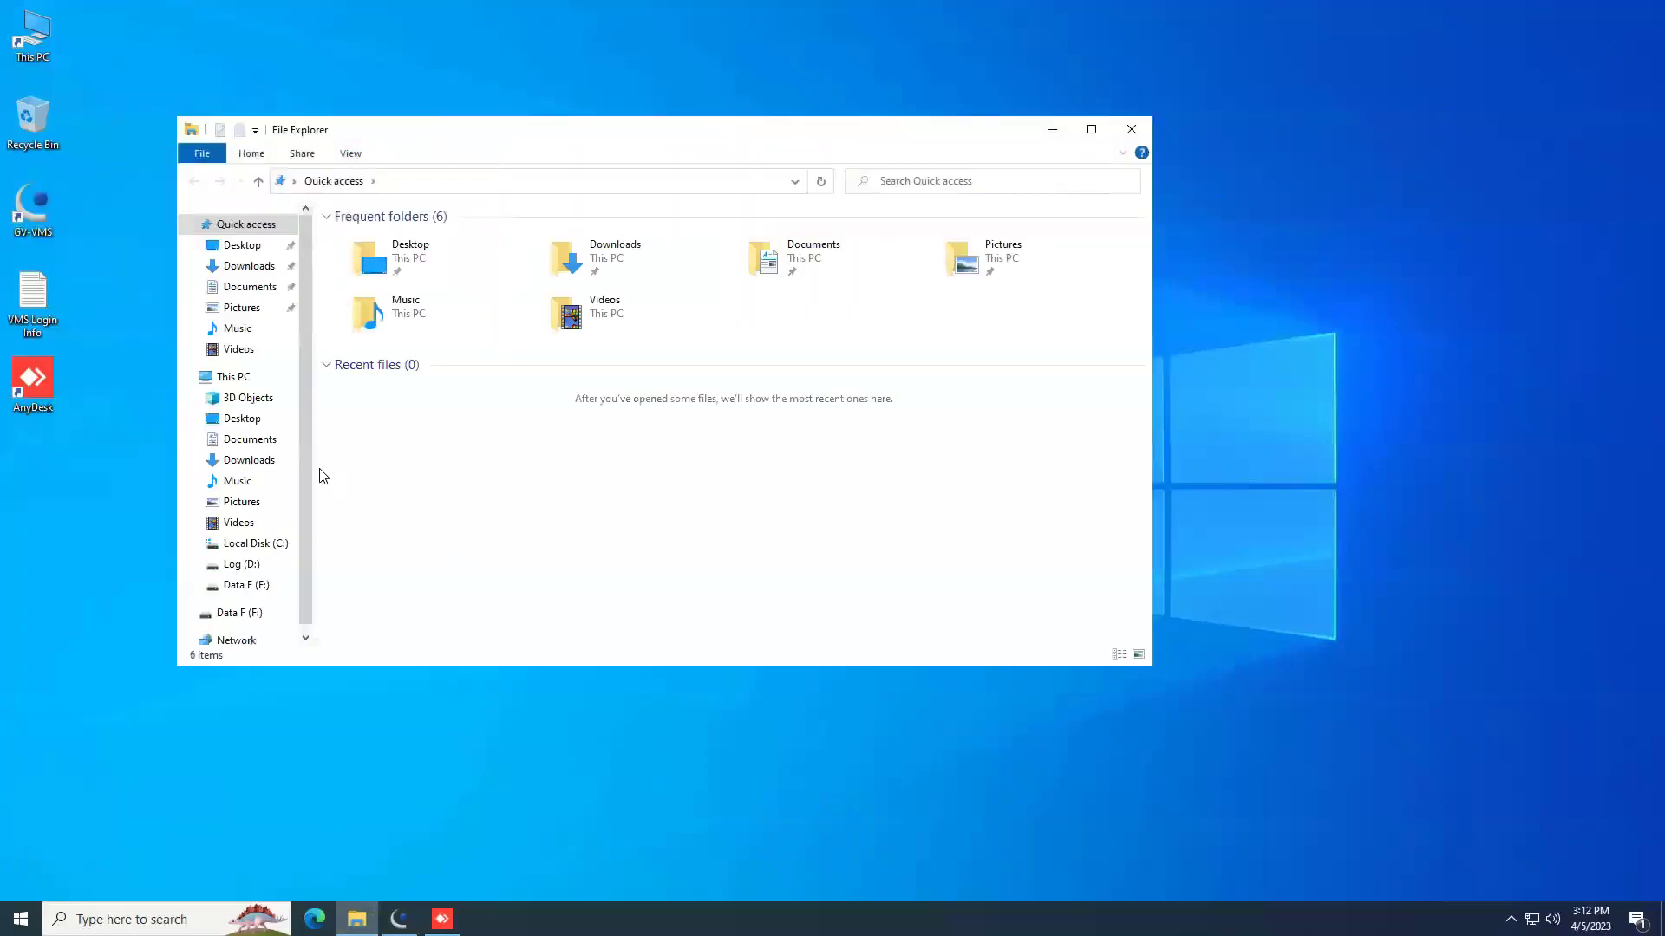
{"action": "left_click", "coordinate": [255, 546]}
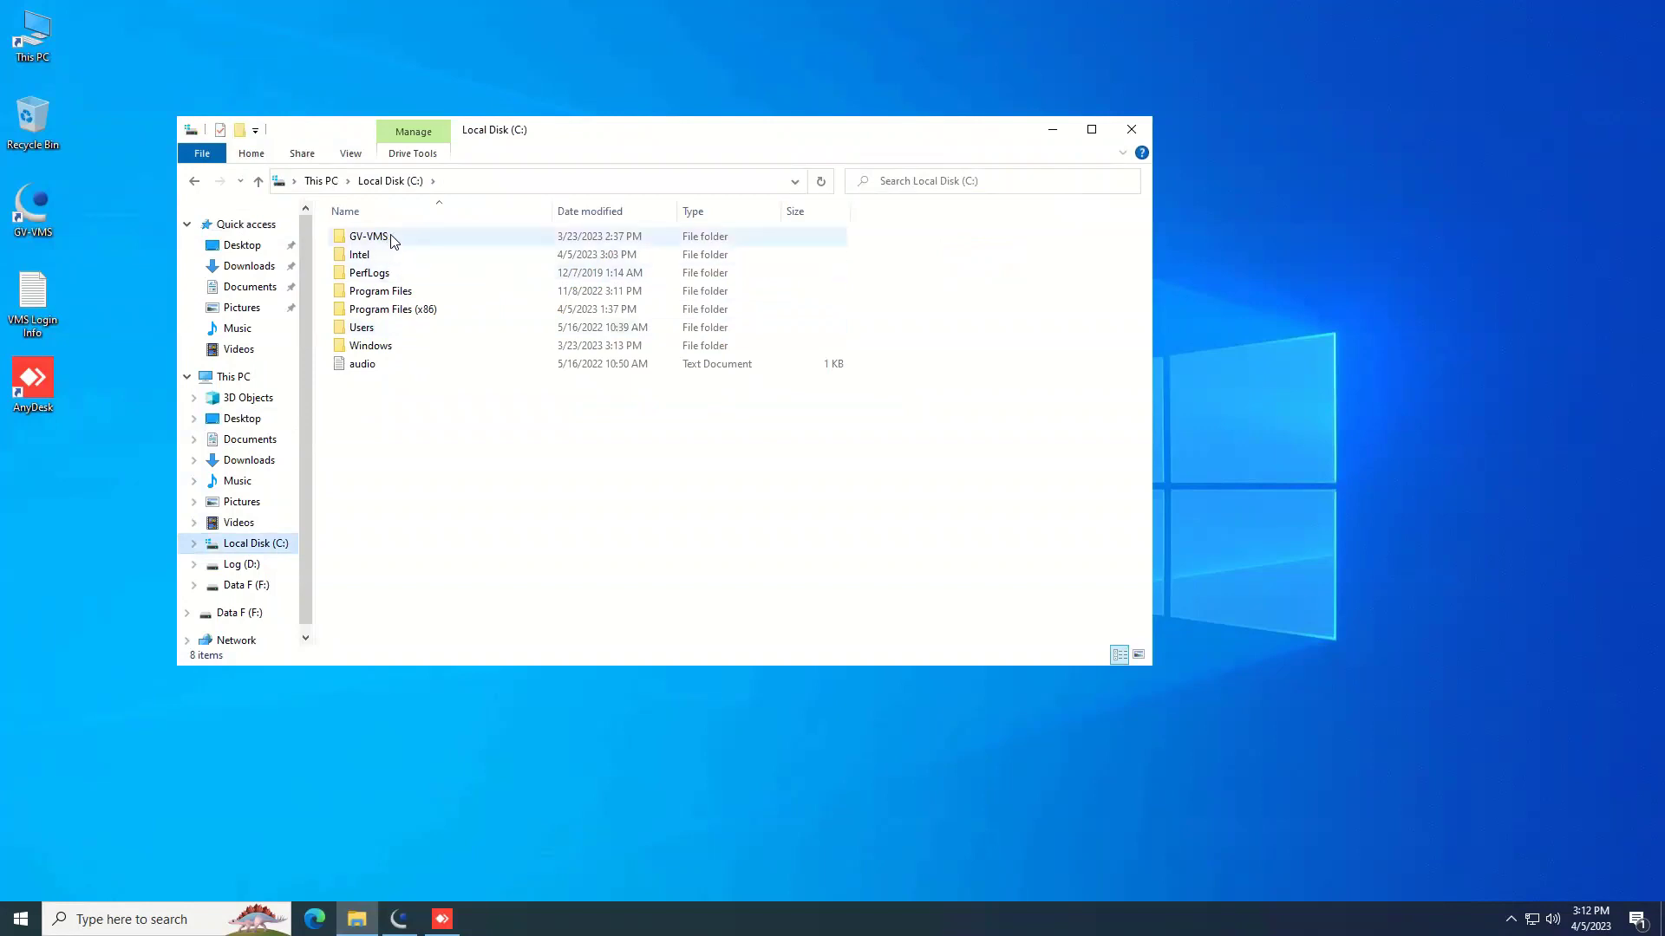
{"action": "mouse_move", "coordinate": [369, 237]}
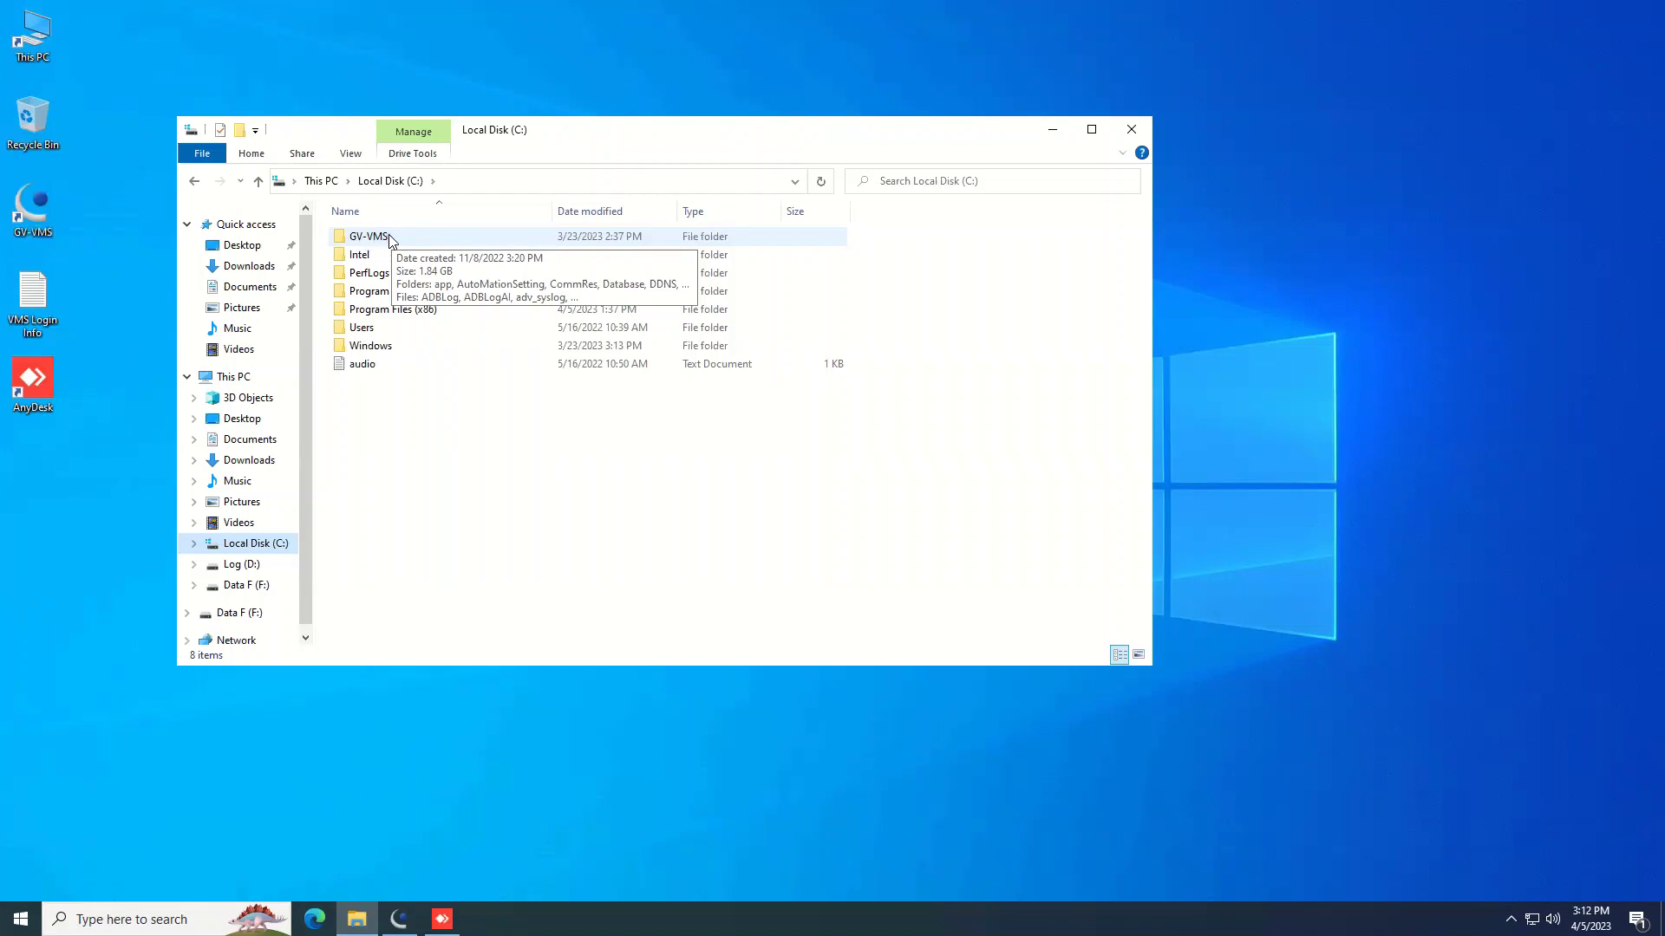
{"action": "double_click", "coordinate": [395, 235]}
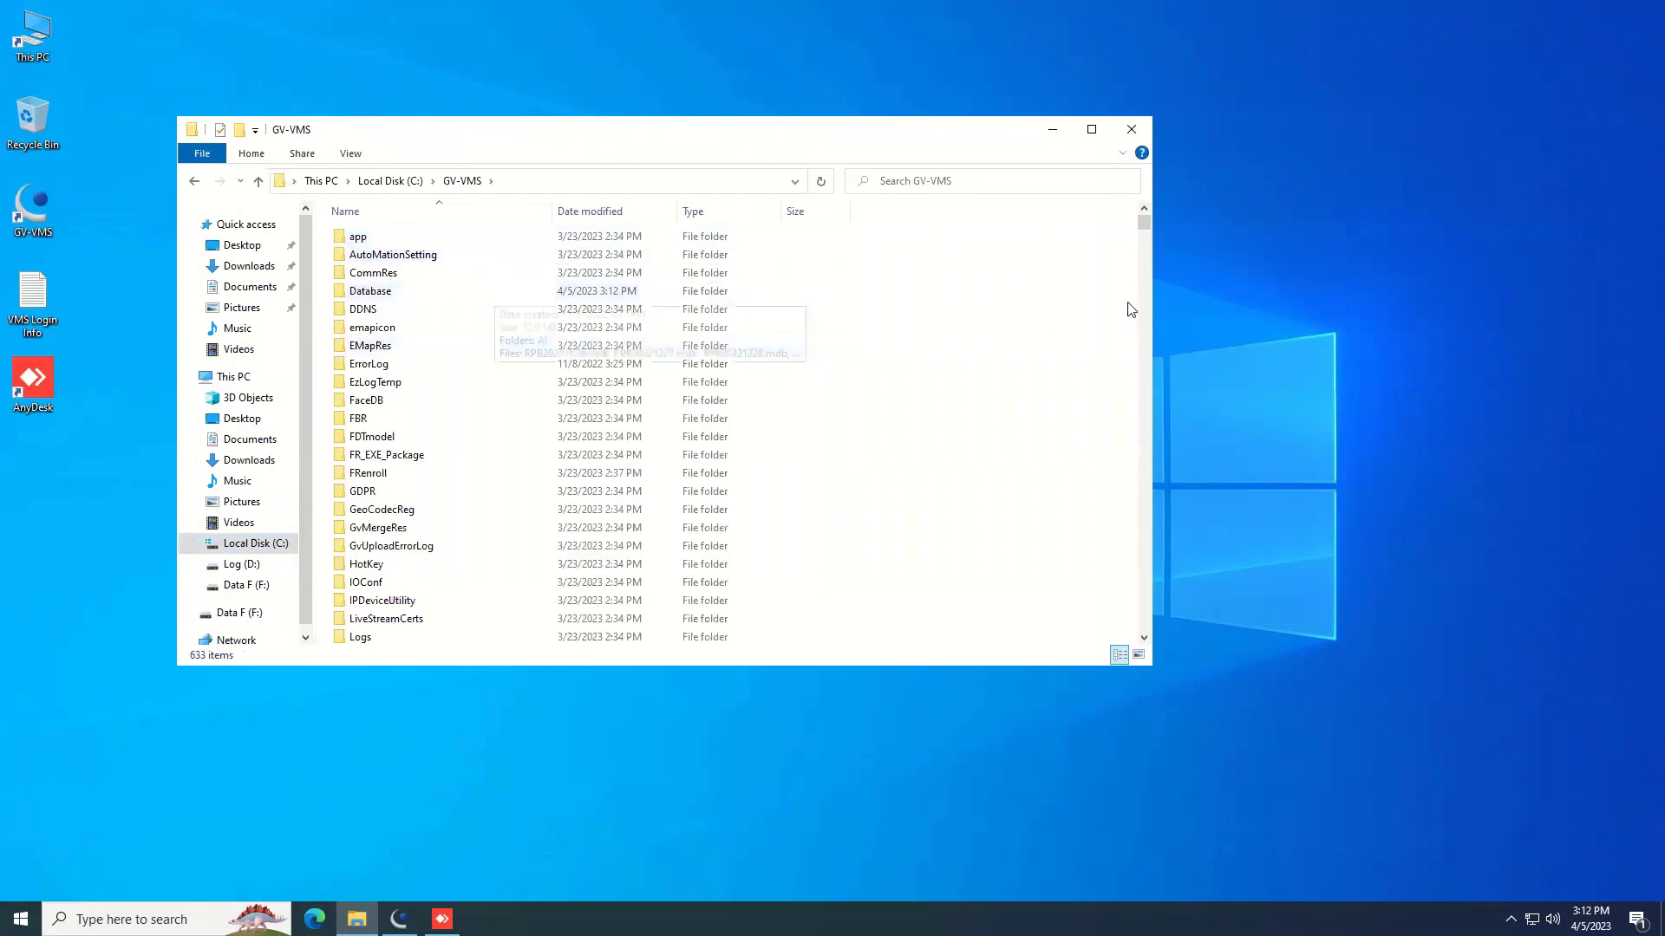
{"action": "left_click_drag", "start_coordinate": [1144, 226], "coordinate": [1136, 474]}
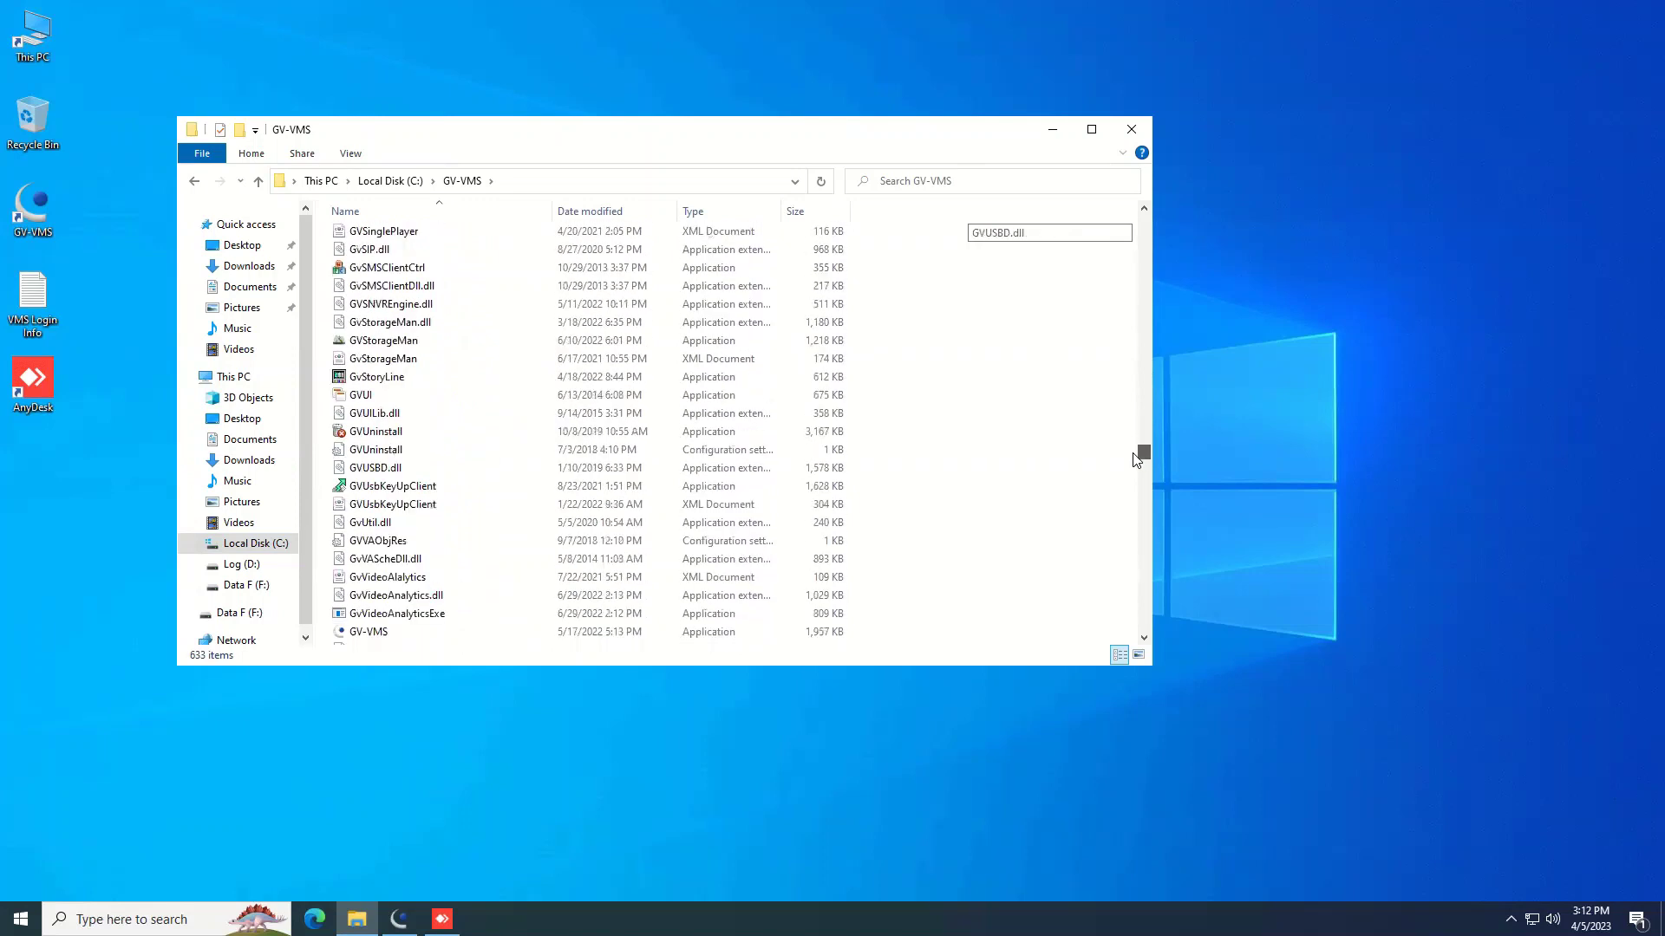
{"action": "left_click", "coordinate": [387, 491]}
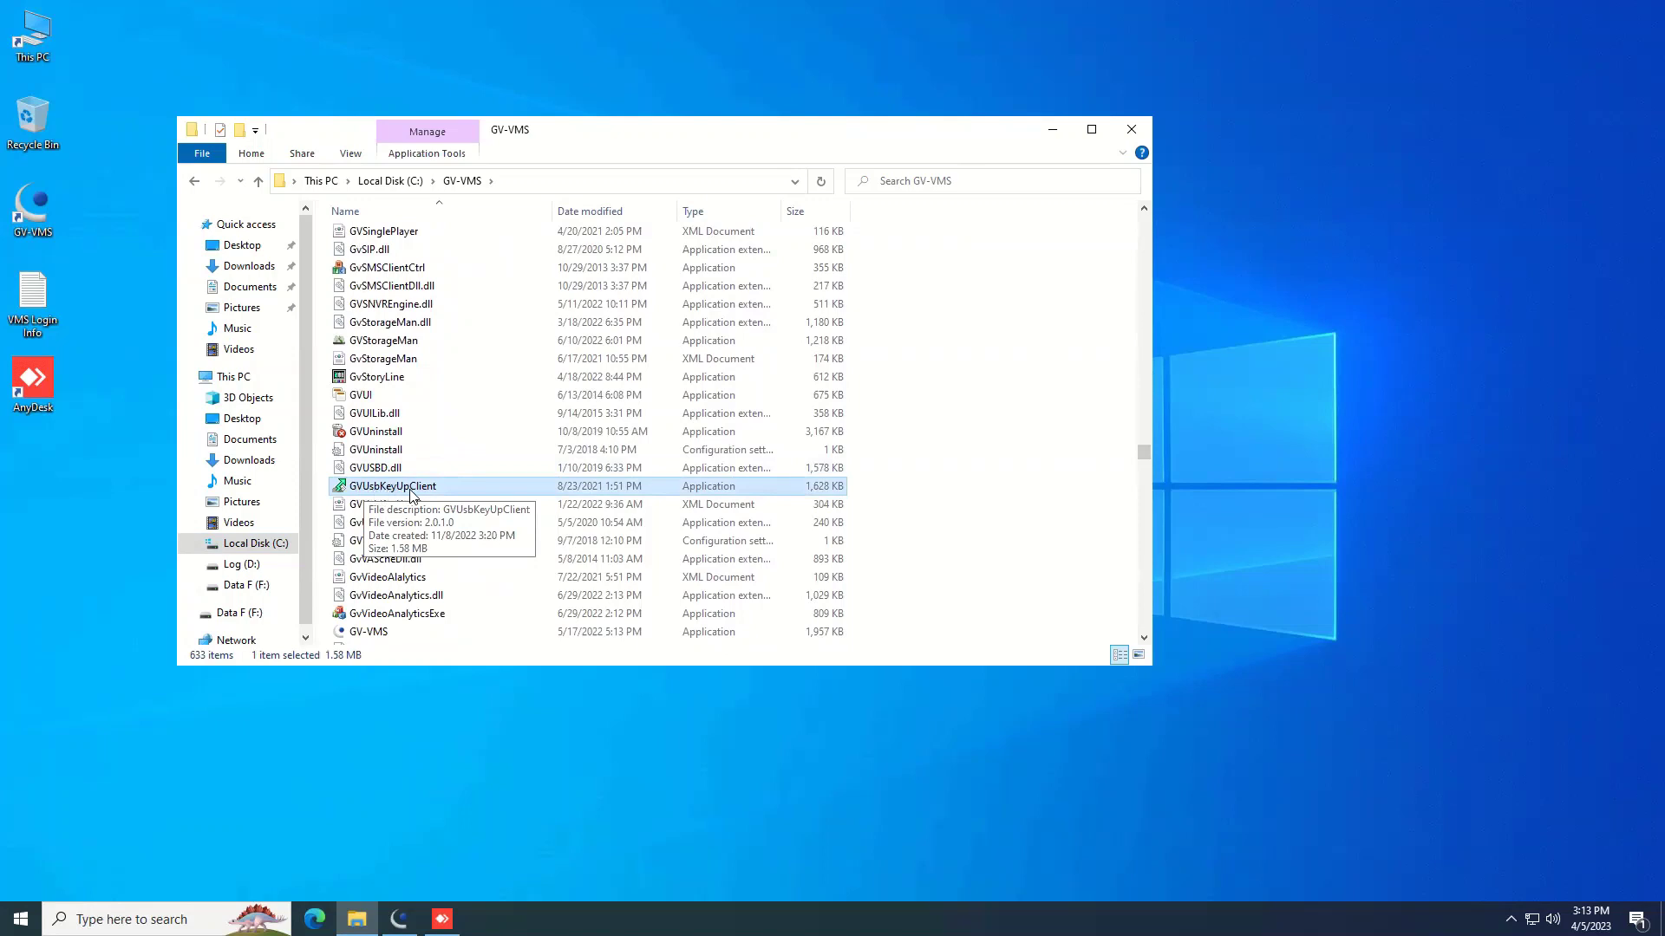
Launch GVUsbKeyUpClient and display the VMS (02D1A5C0) key details, highlighting its 12 IP products.
{"action": "double_click", "coordinate": [412, 490]}
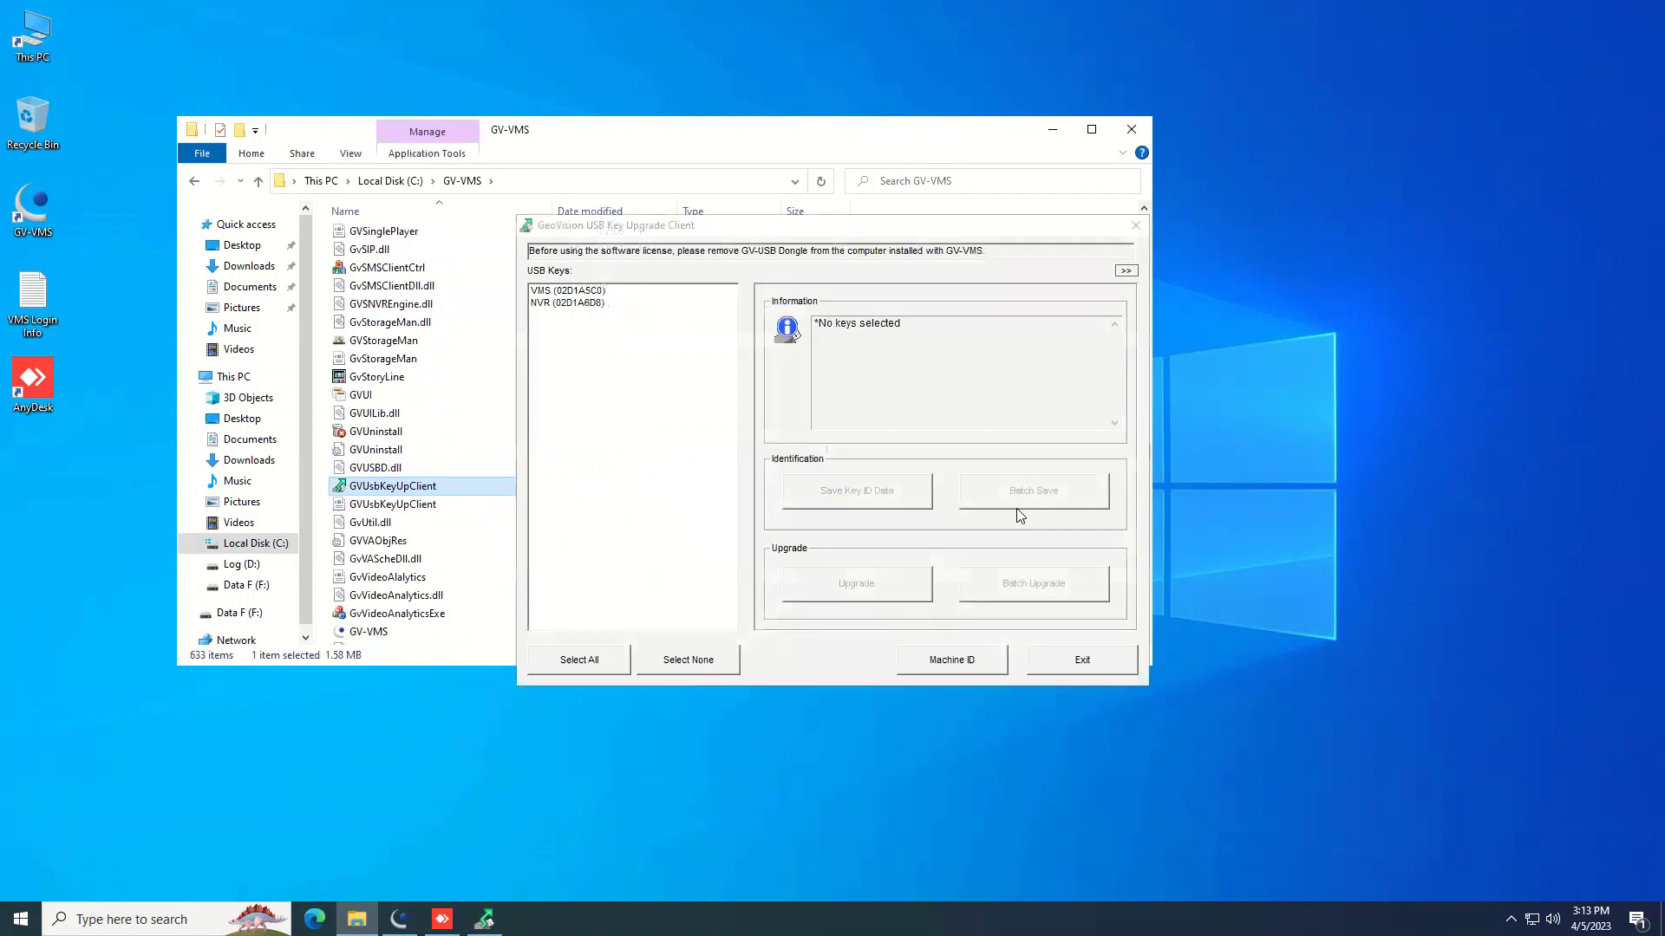
{"action": "left_click", "coordinate": [542, 297]}
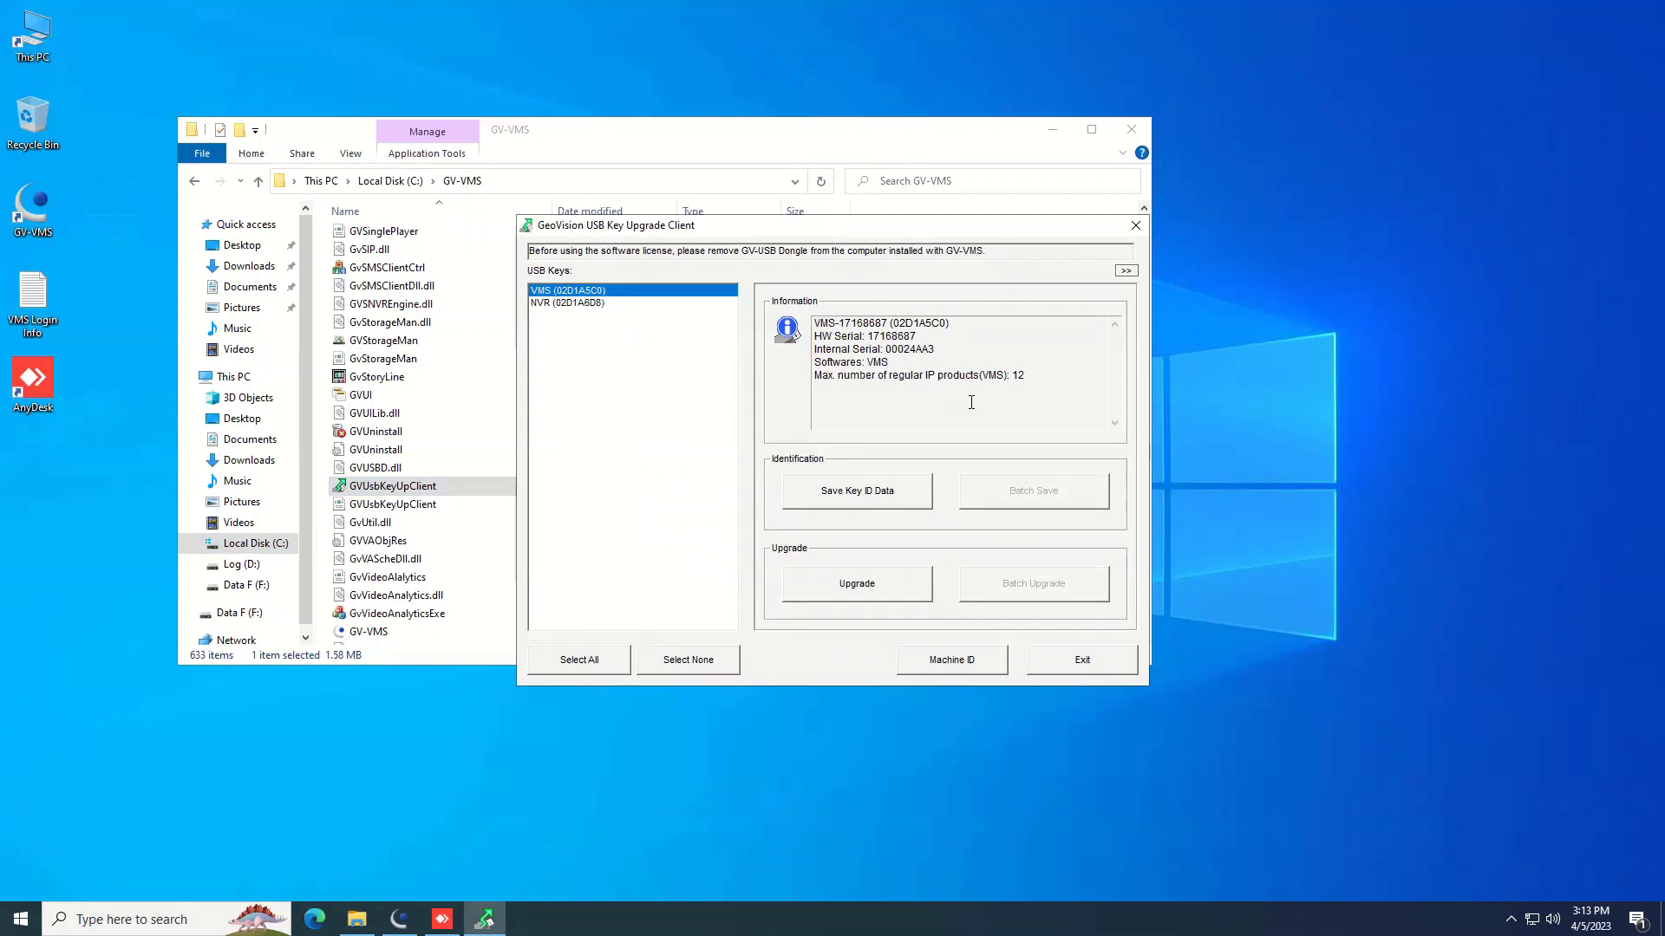
{"action": "double_click", "coordinate": [1015, 377]}
Save the VMS key ID data to the Desktop as VMS-17168687.out.
{"action": "left_click", "coordinate": [838, 504]}
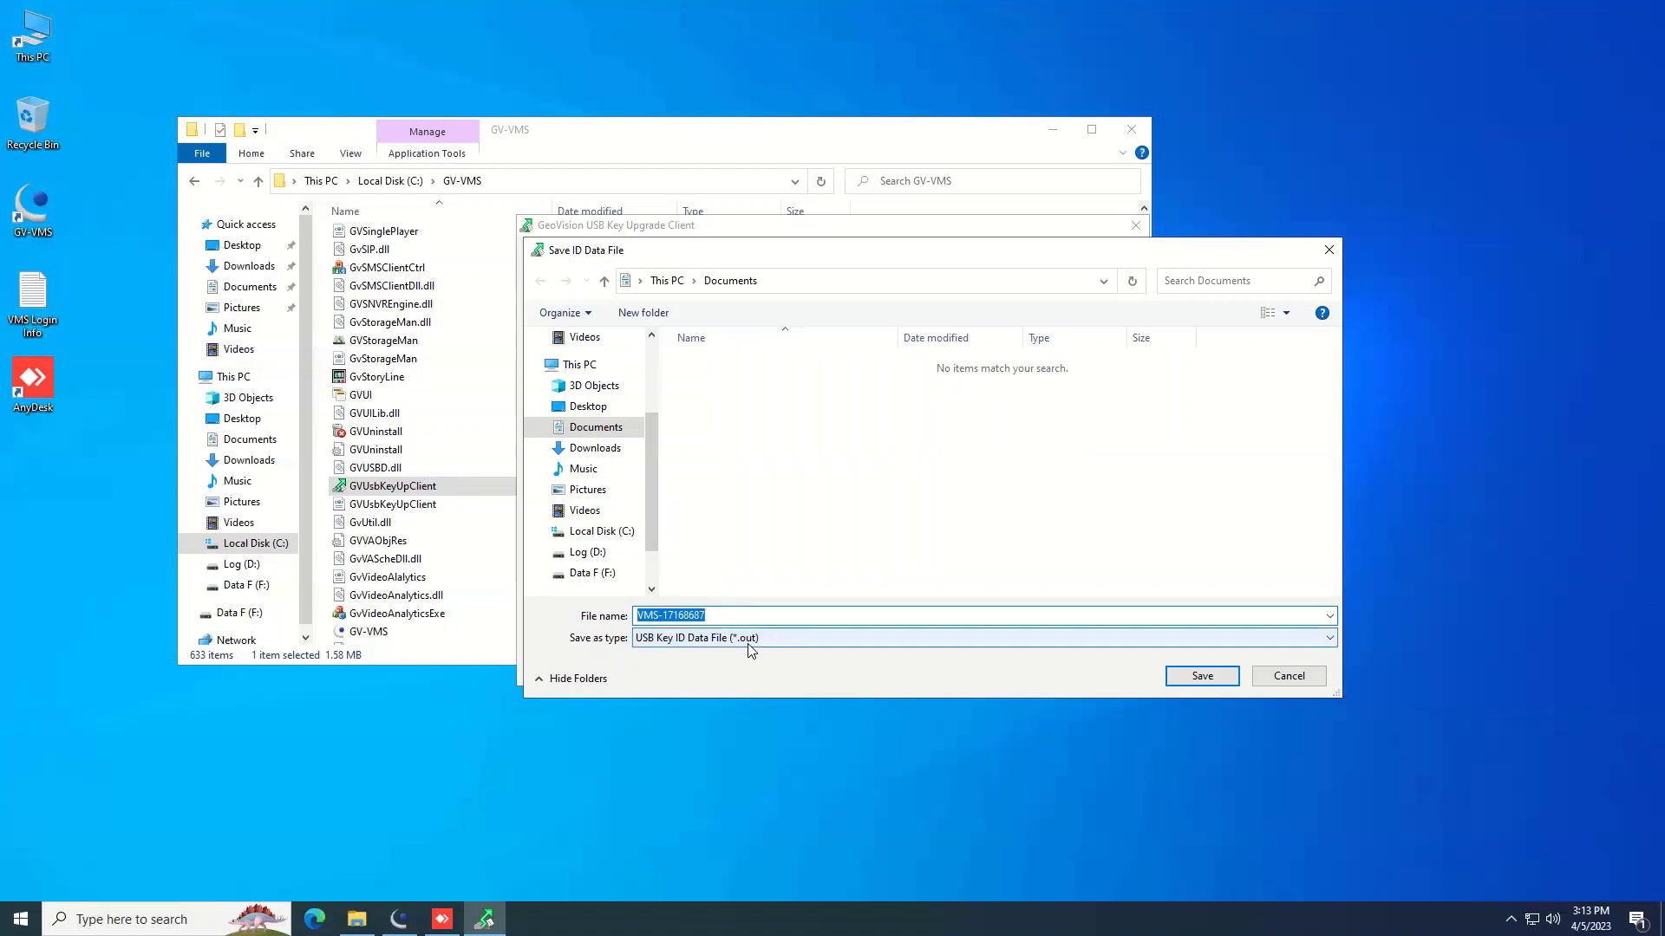
{"action": "left_click", "coordinate": [652, 360]}
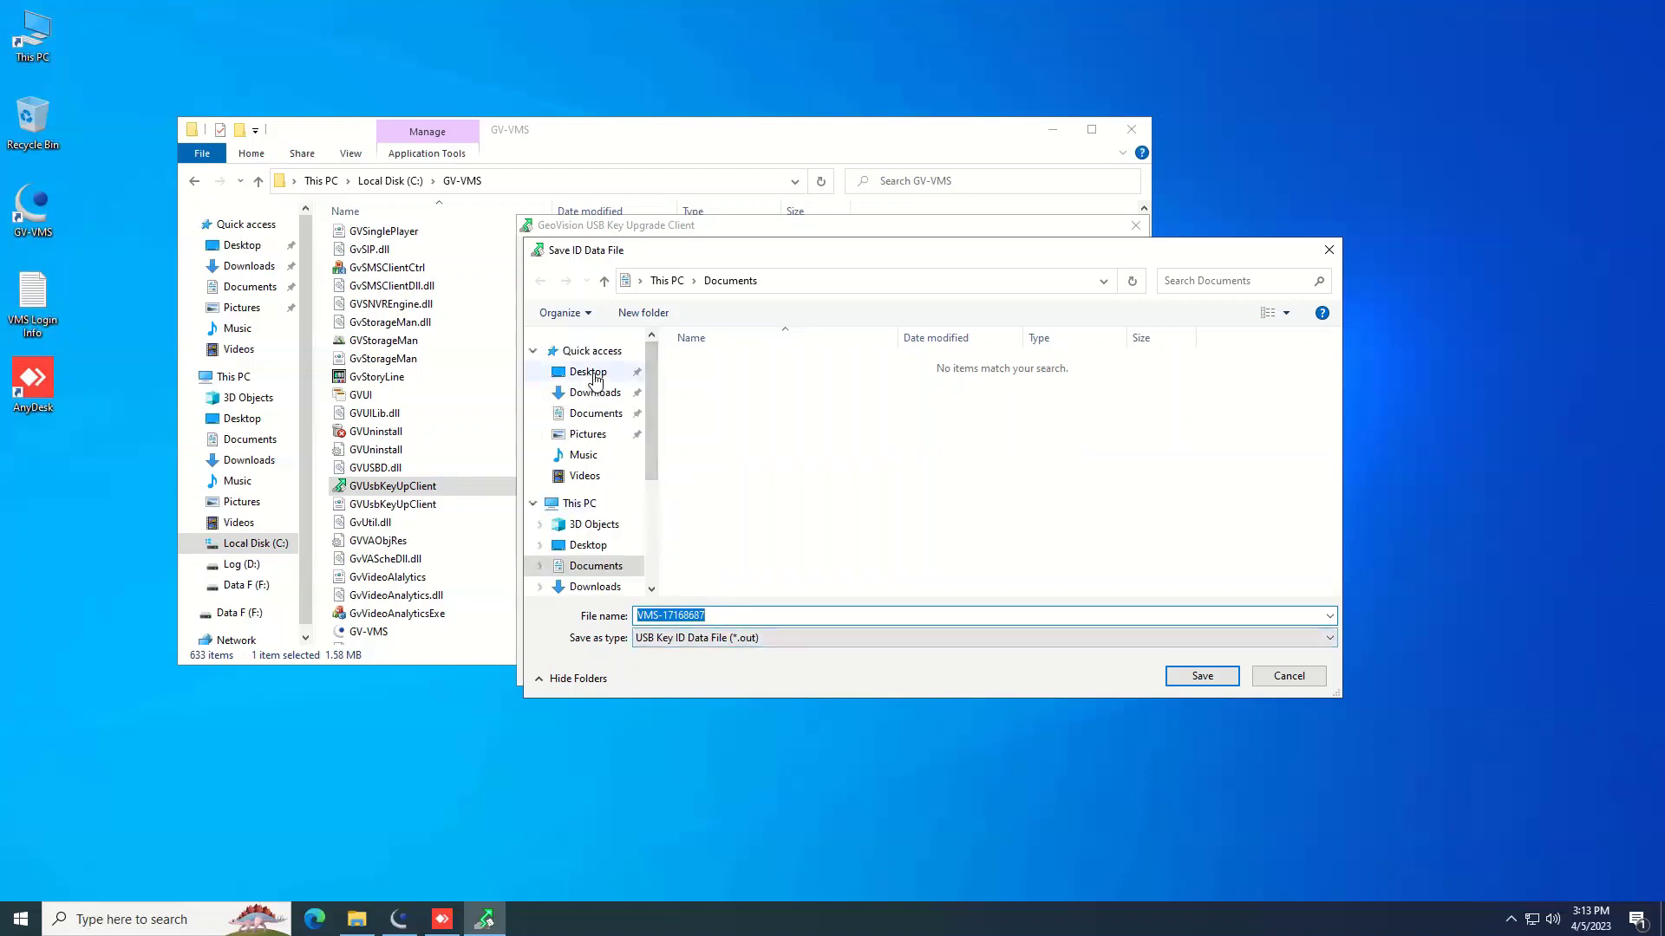
{"action": "left_click", "coordinate": [595, 379]}
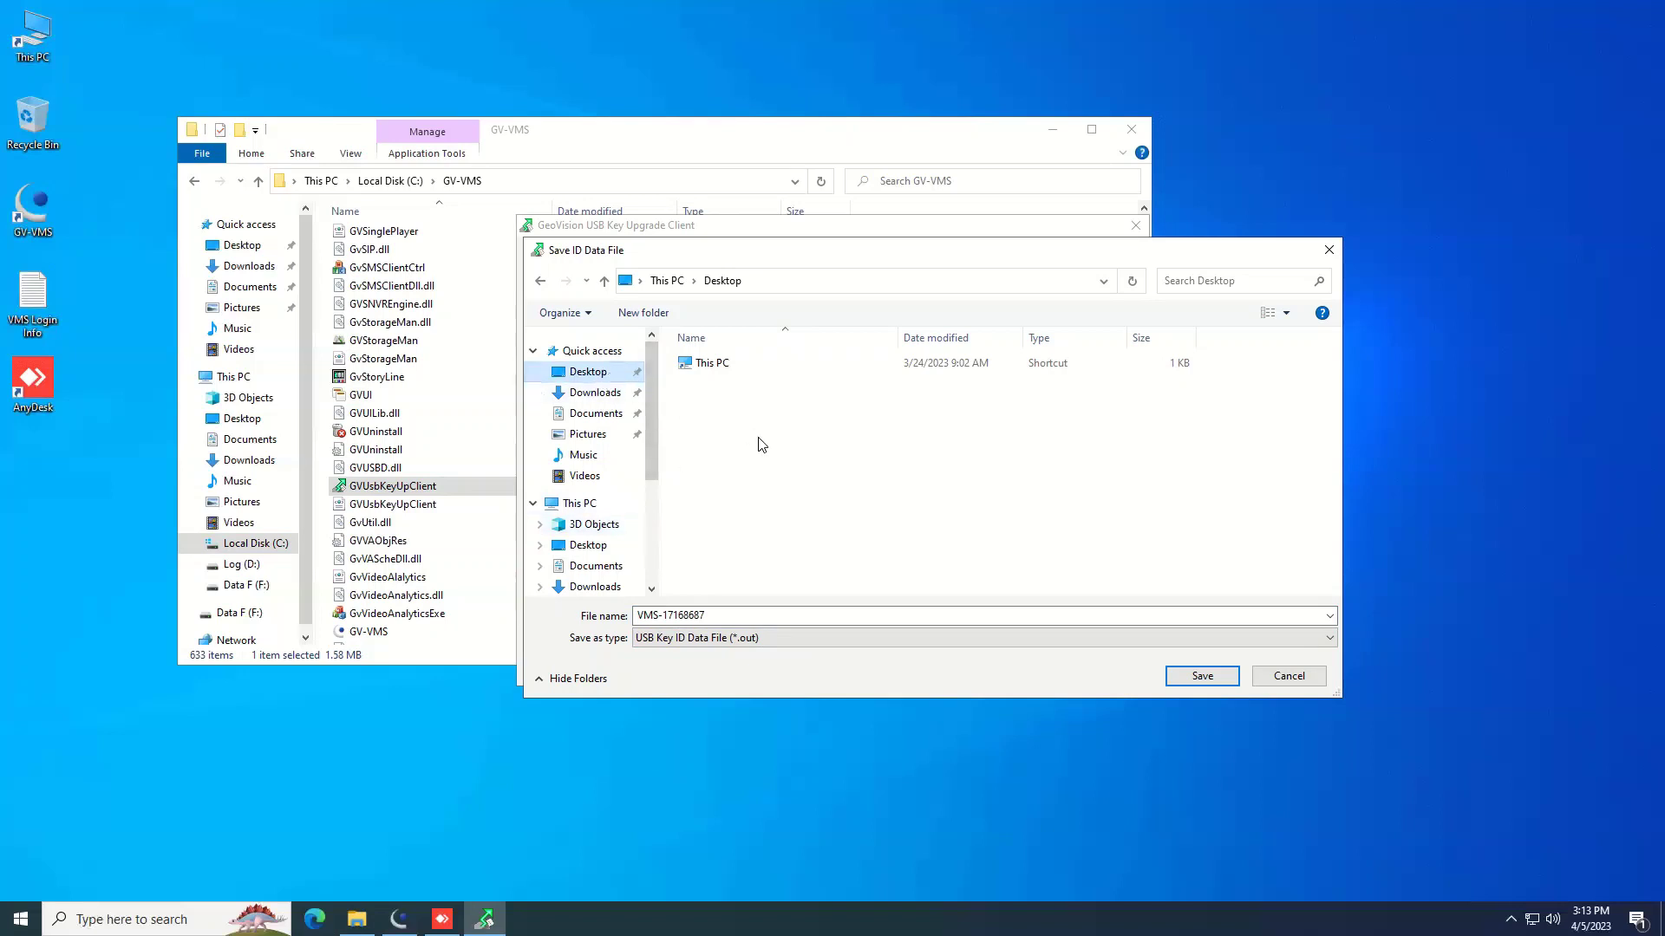
{"action": "left_click", "coordinate": [1203, 683]}
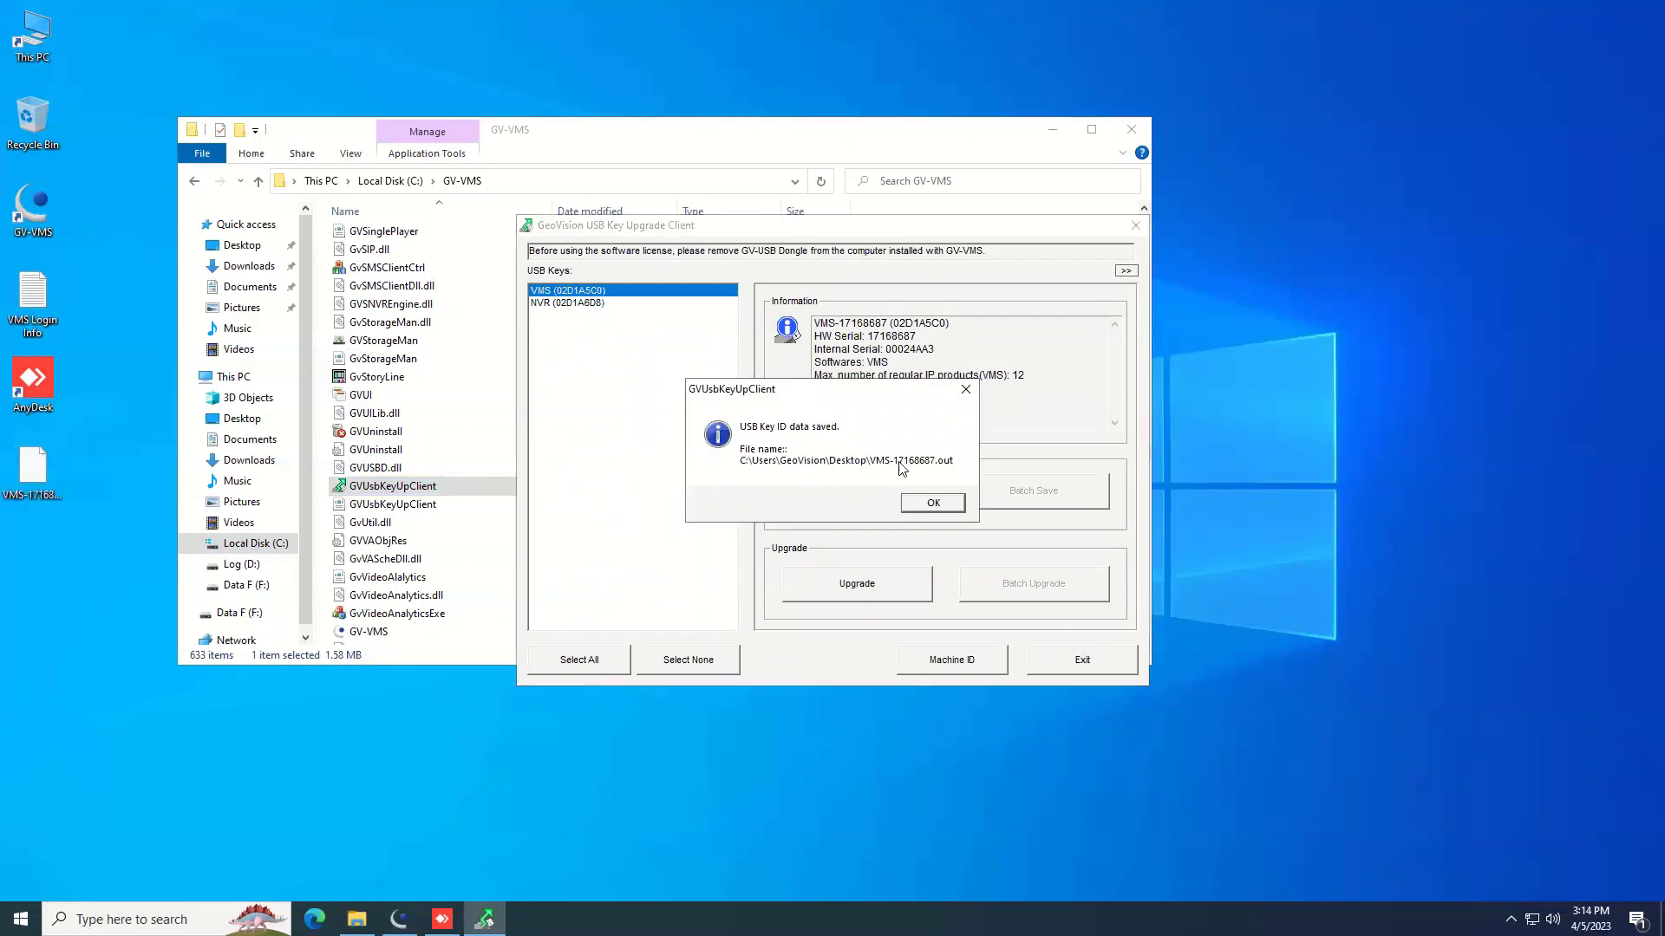
Dismiss the saved confirmation and start a firmware upgrade to pick an .in2 file.
{"action": "left_click", "coordinate": [925, 505]}
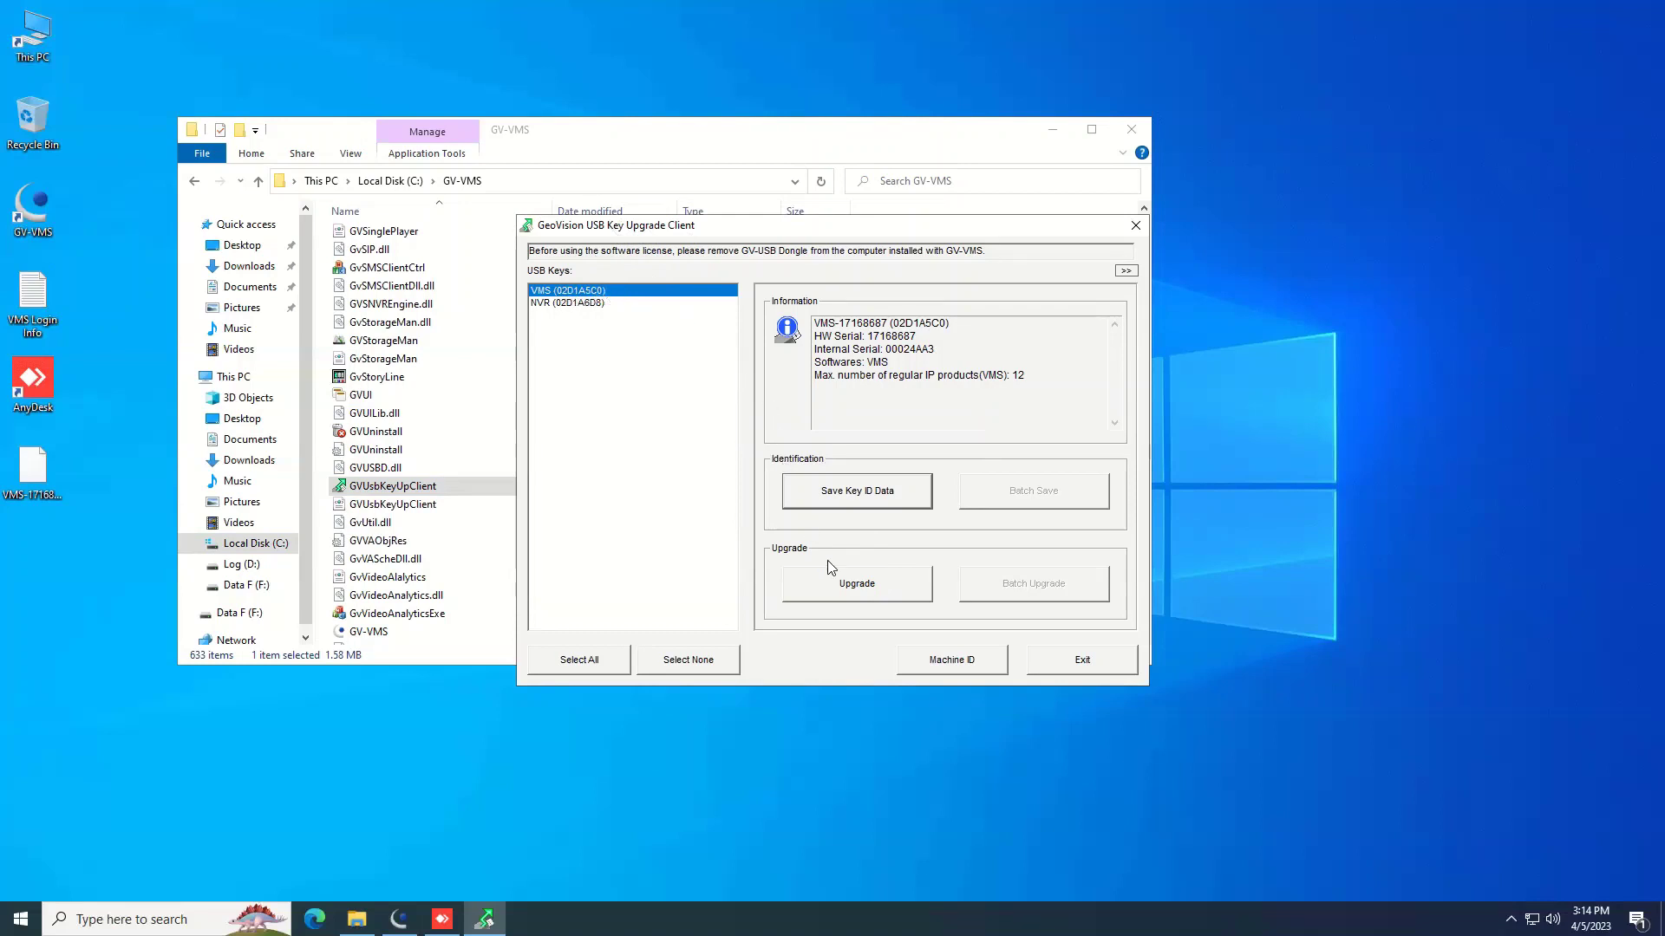
{"action": "left_click", "coordinate": [841, 593]}
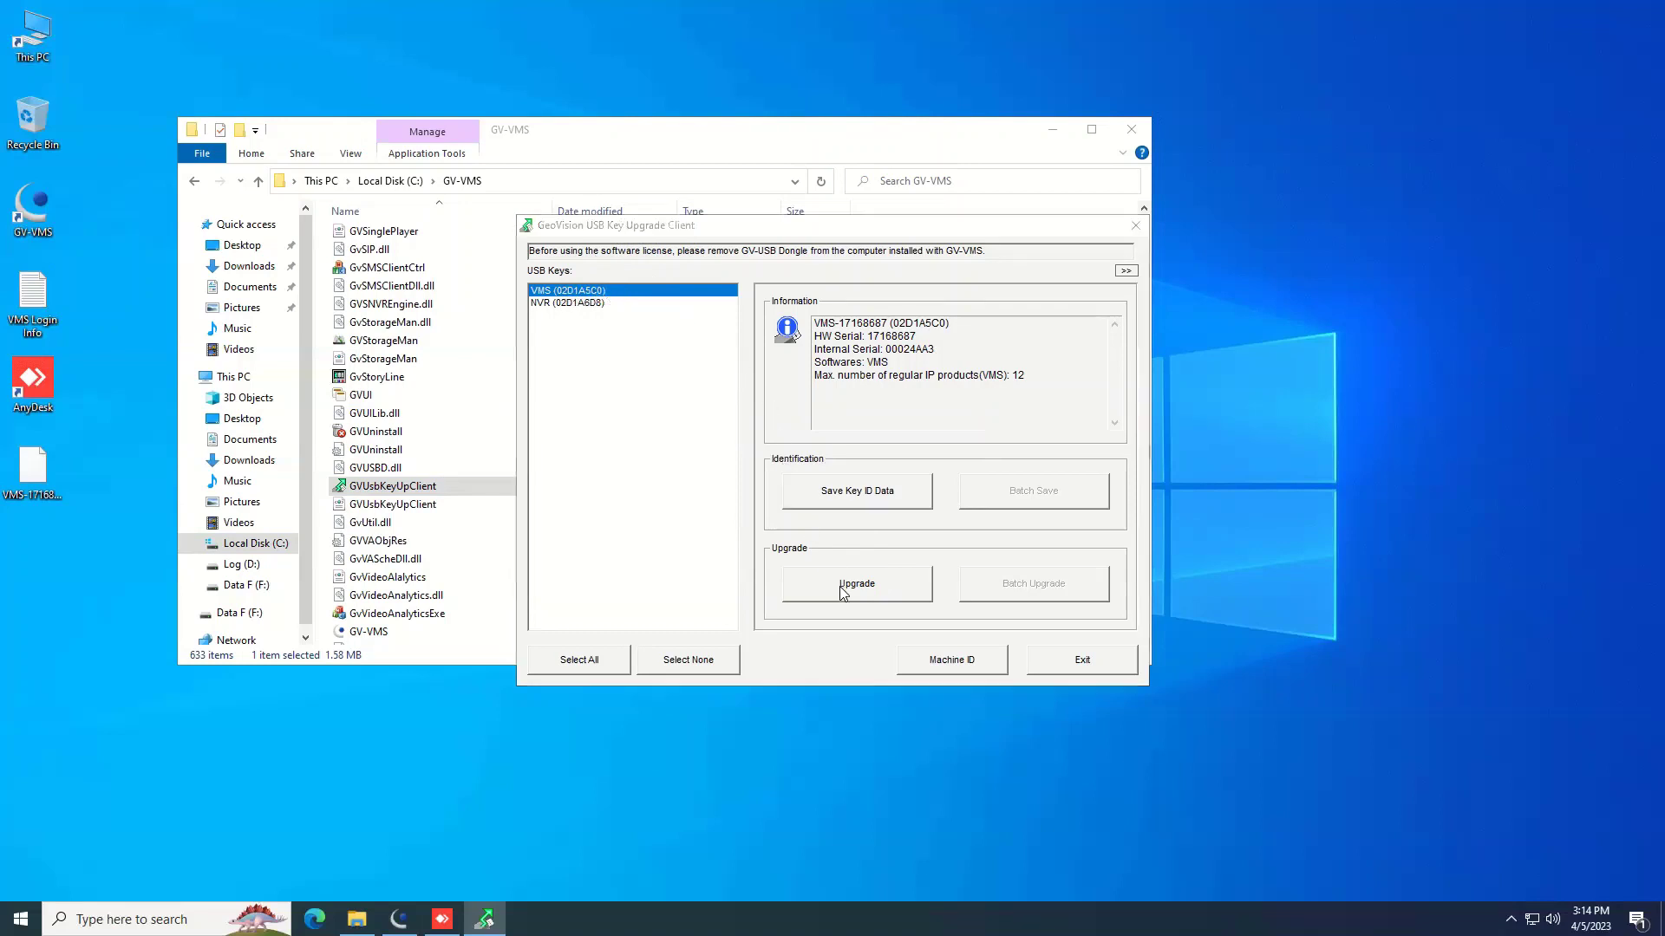